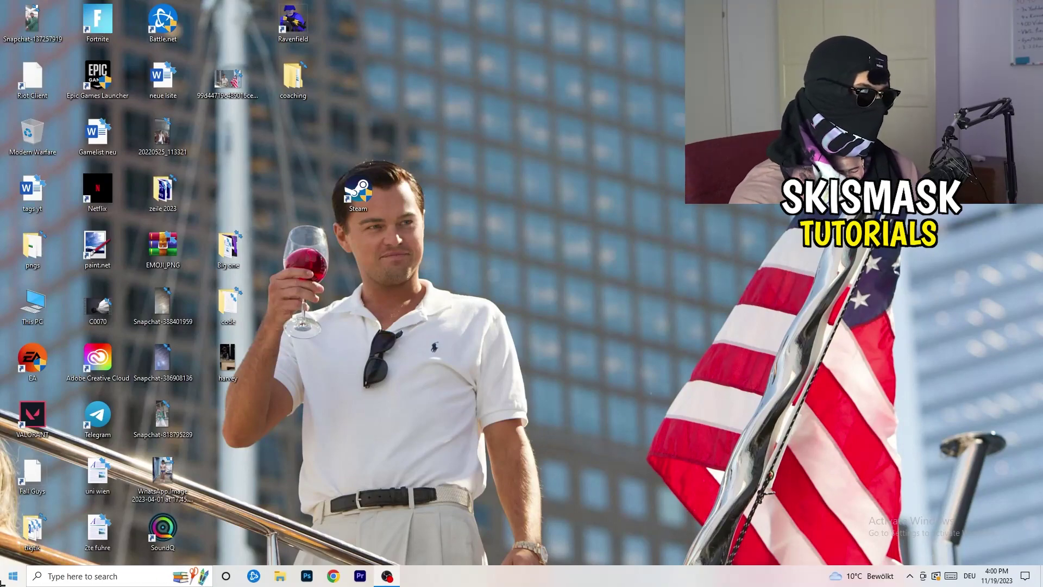
Open Windows Settings from the Start menu and go to Gaming's Xbox Game Bar page
key(super)
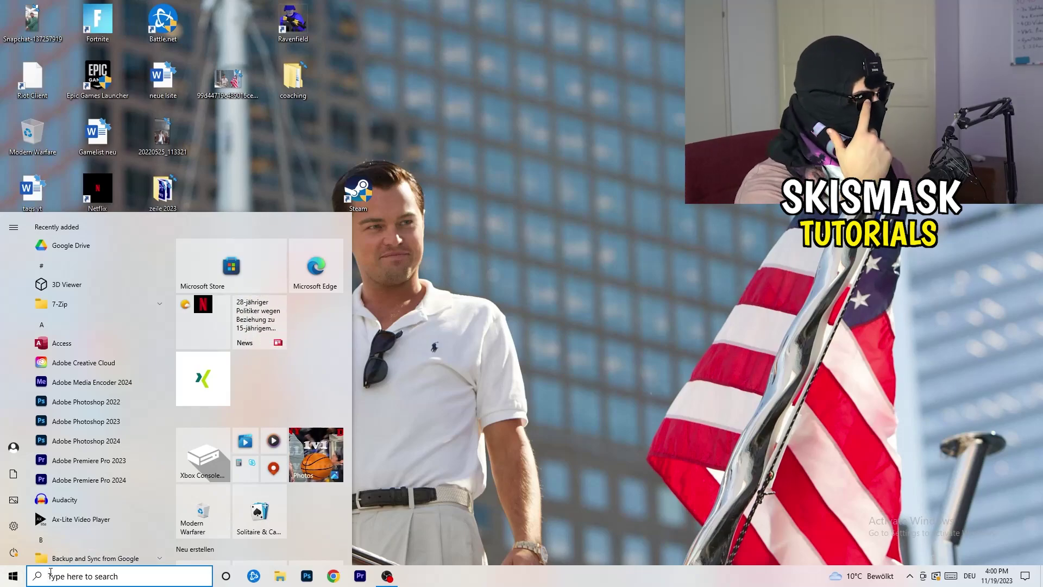
click(13, 525)
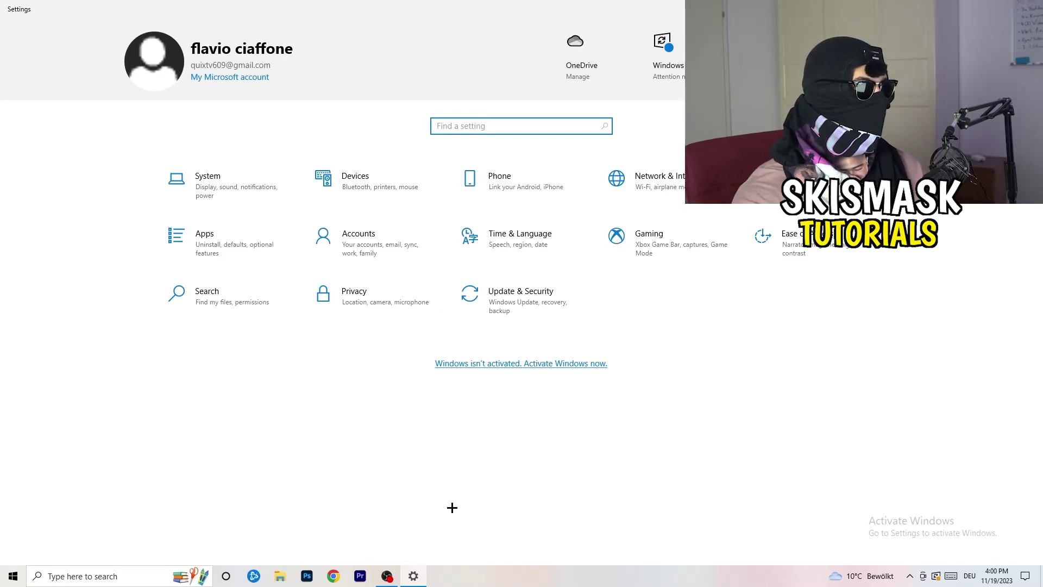
click(676, 266)
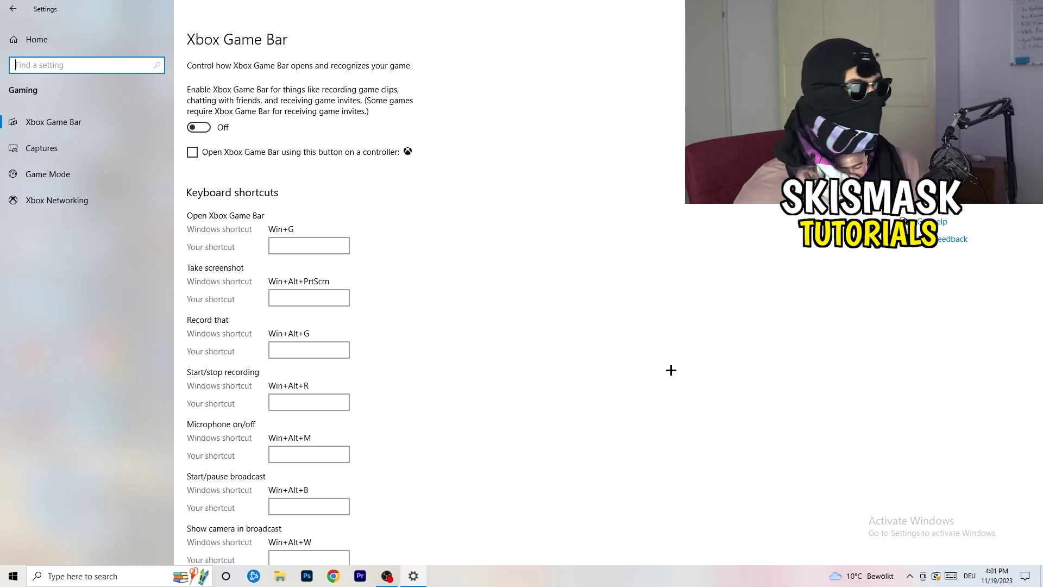
Review the Gaming Captures page, leaving maximum recording length at 2 hours and background recording off
click(86, 150)
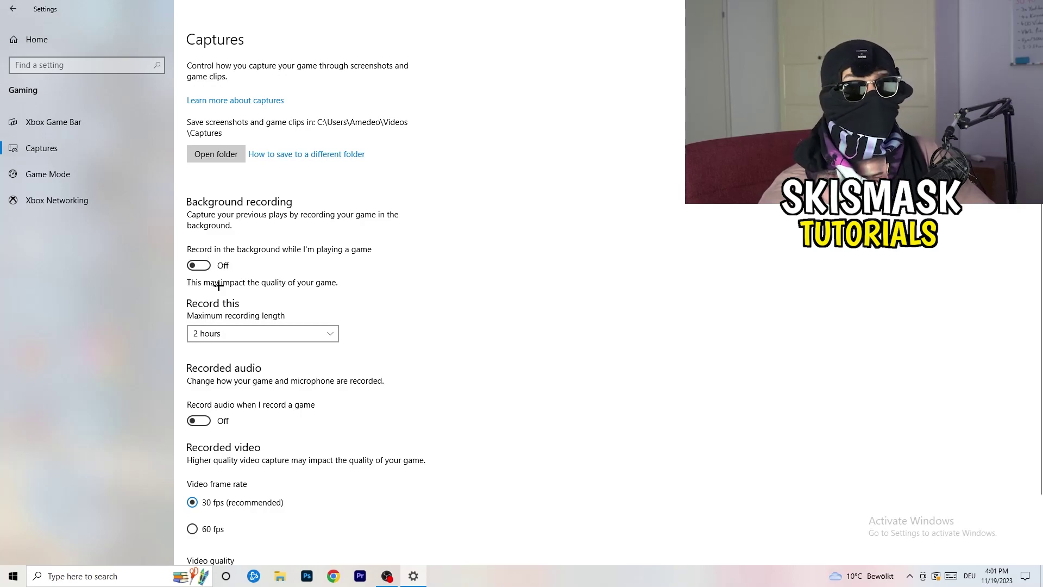
click(255, 334)
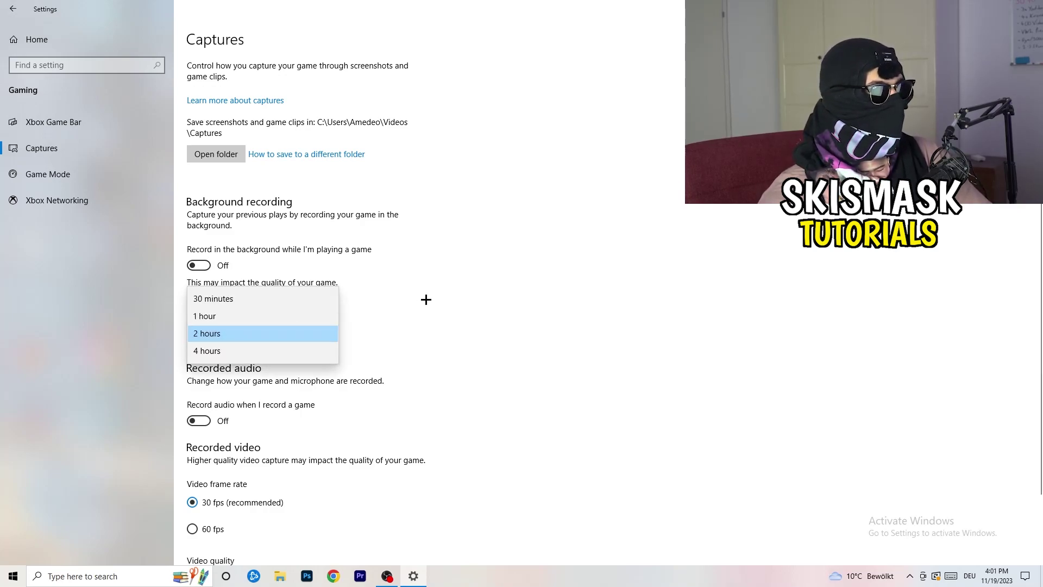
click(426, 299)
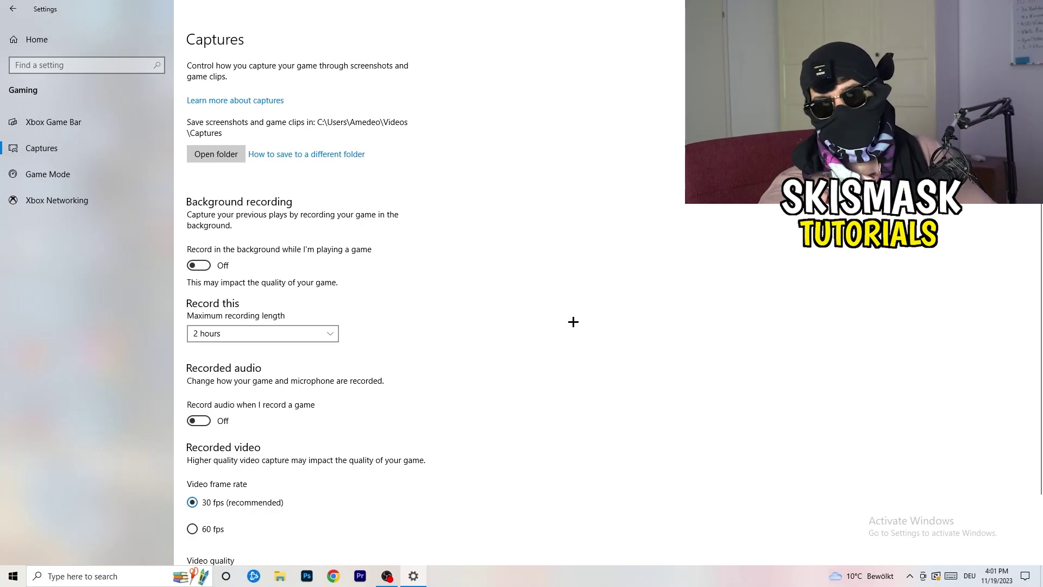
click(310, 333)
click(668, 271)
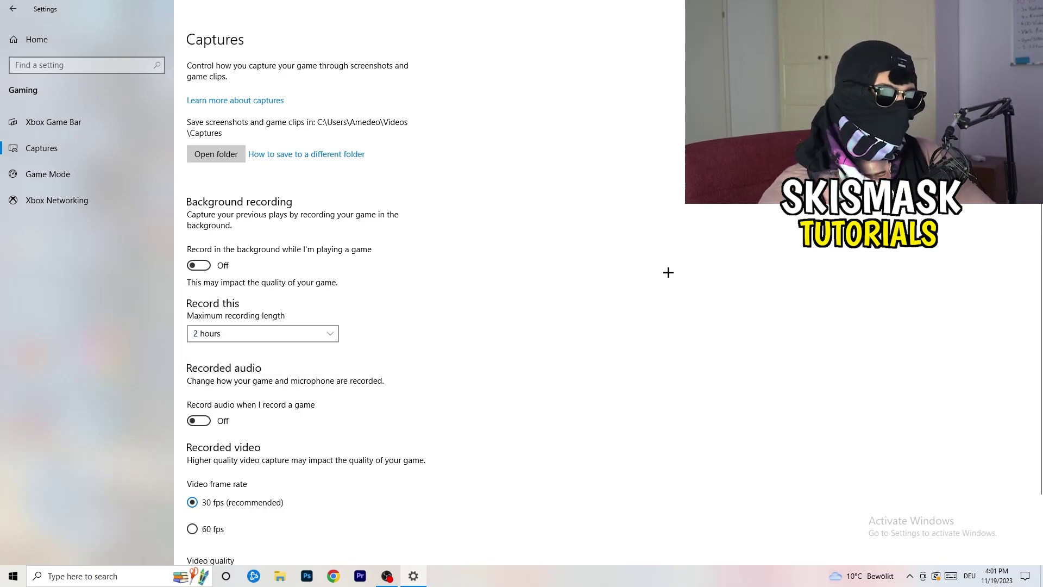
scroll(305, 400, down, 3)
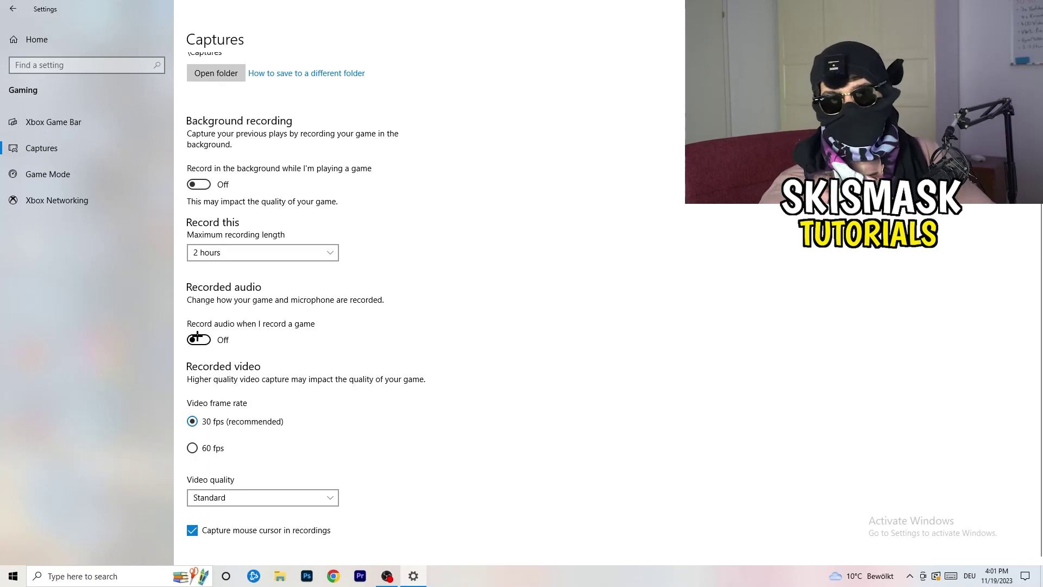
Confirm Game Mode is On, then close Windows Settings
click(76, 172)
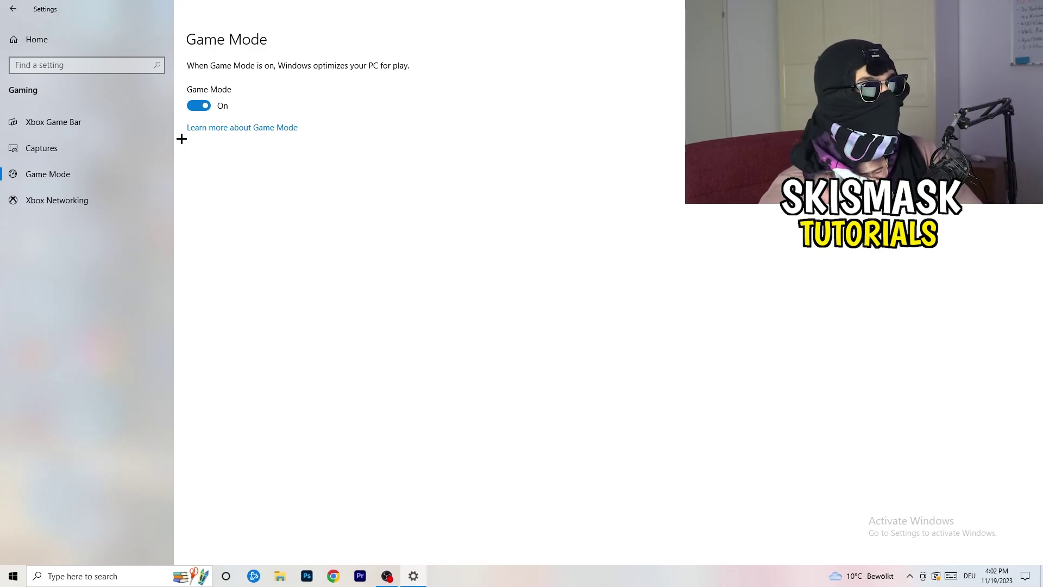
click(1030, 8)
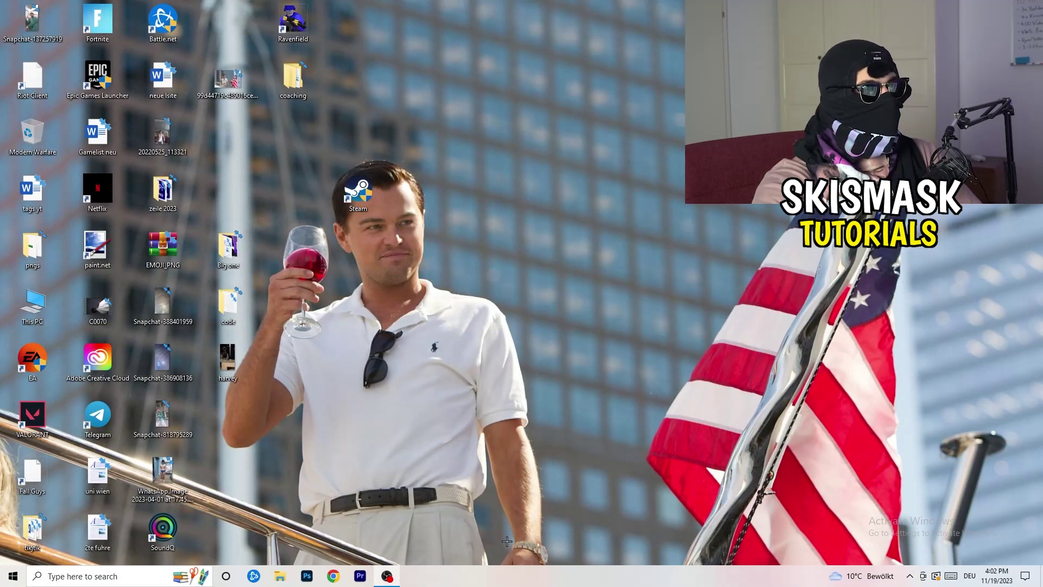
Launch Task Manager from the taskbar and maximize it
drag(506, 574, 367, 510)
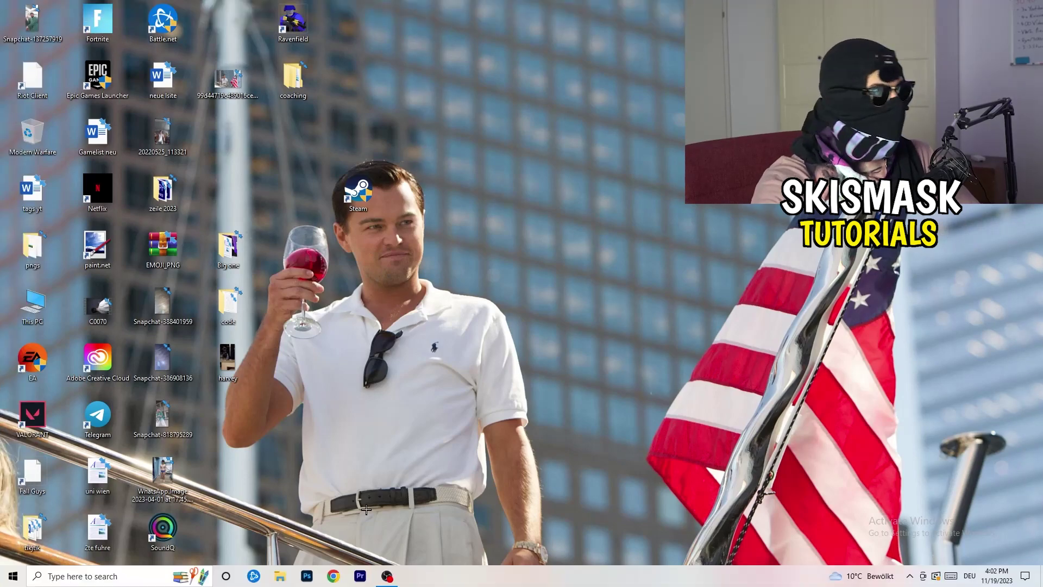
right_click(523, 582)
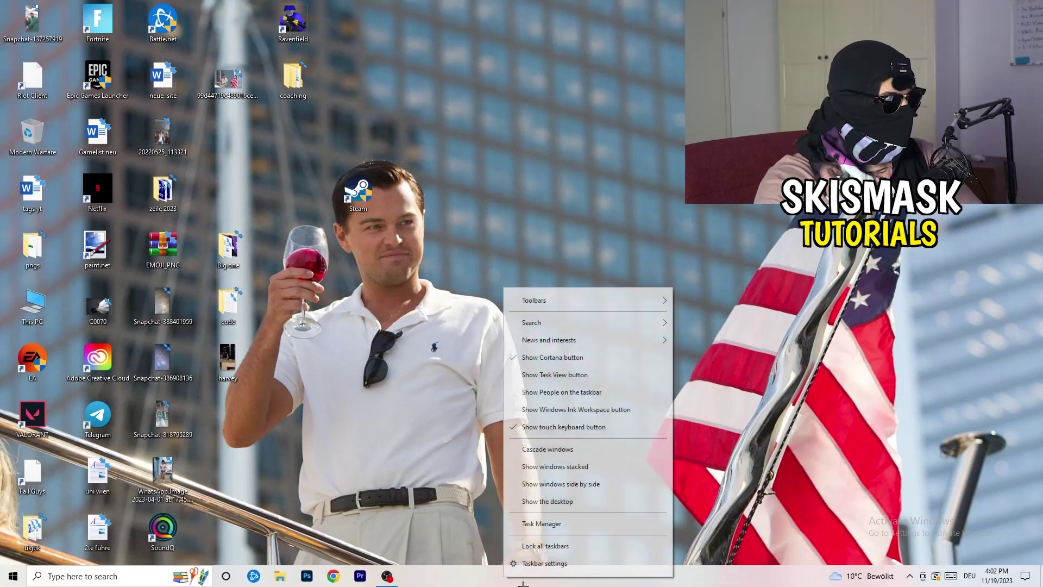
click(561, 525)
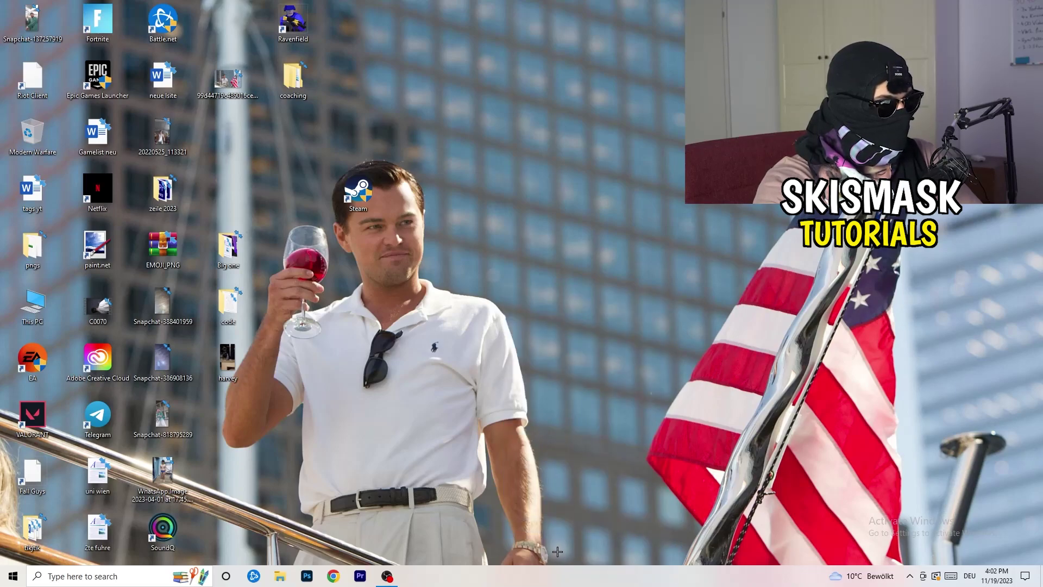
click(602, 27)
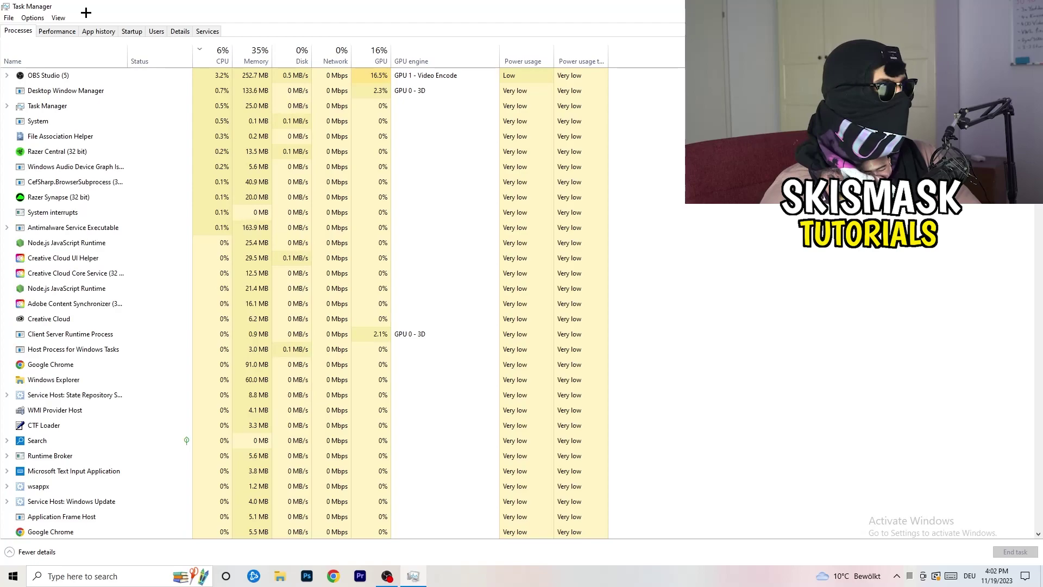
Sort processes by GPU, inspect OBS Studio without ending it, then sort by CPU
click(379, 54)
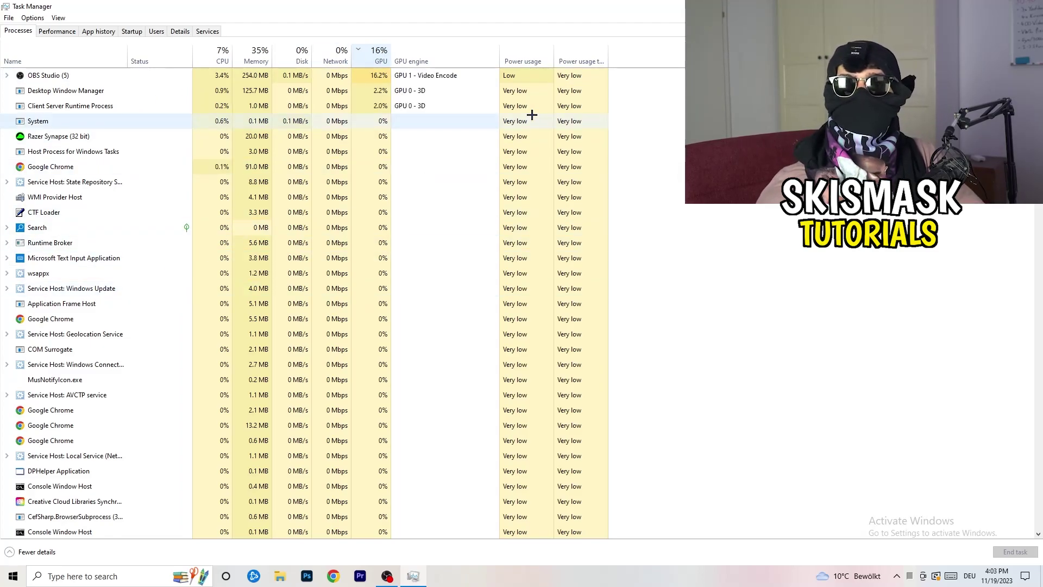
right_click(379, 77)
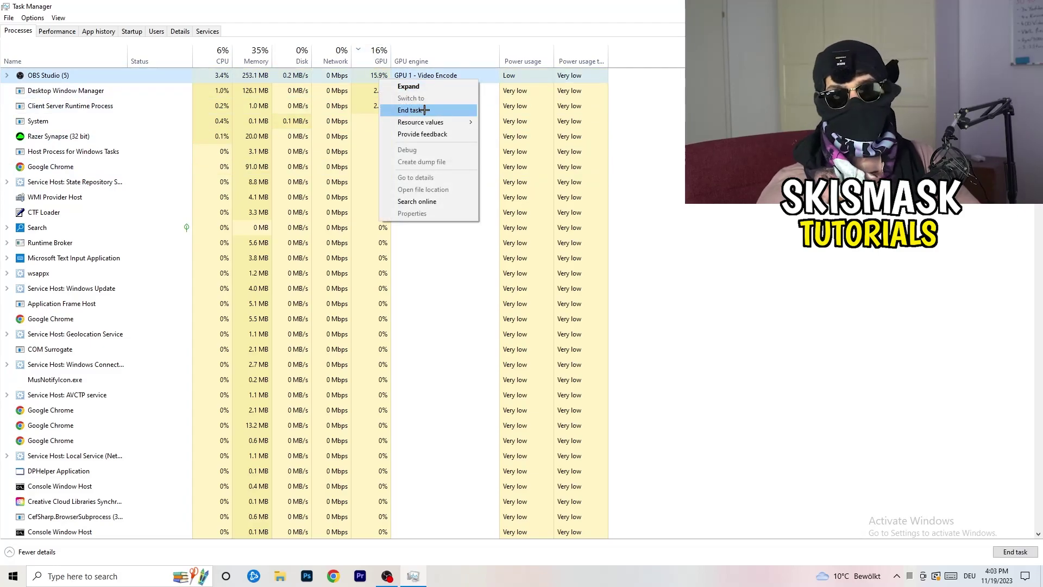
click(676, 133)
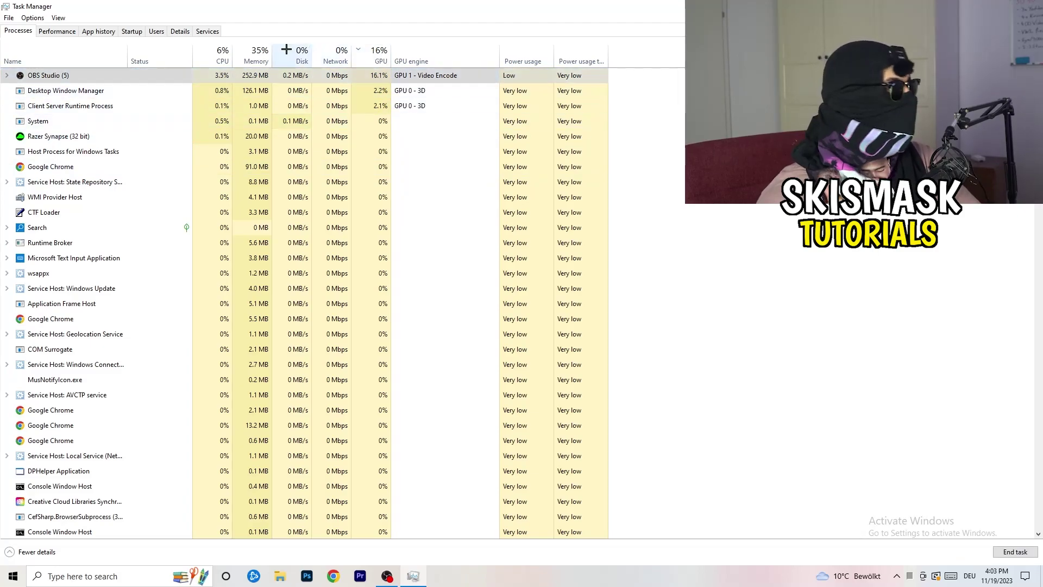
click(227, 50)
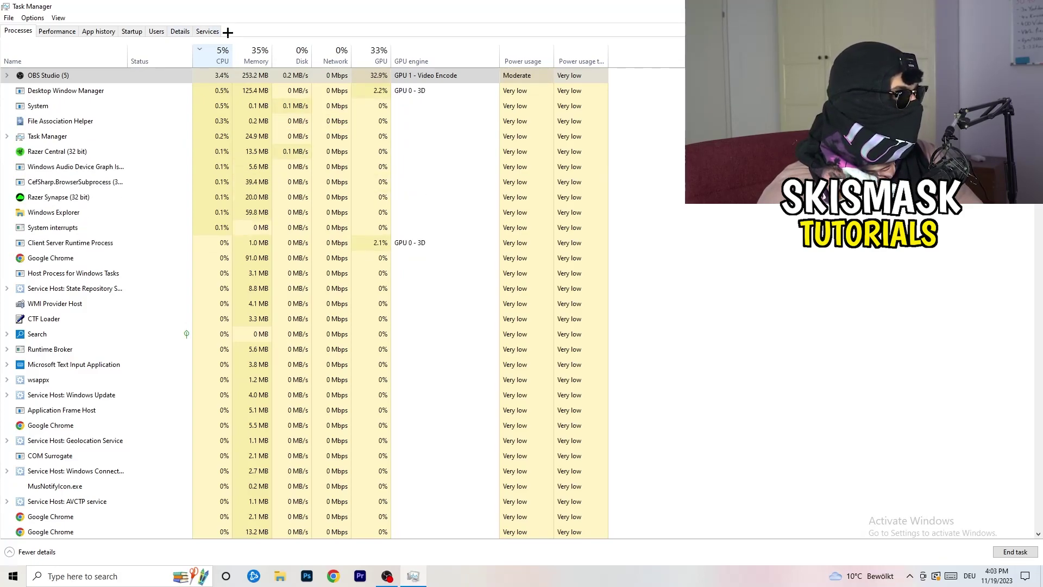
Check Creative Cloud UI Helper's priority in the Details tab, then view the Startup apps list
click(180, 31)
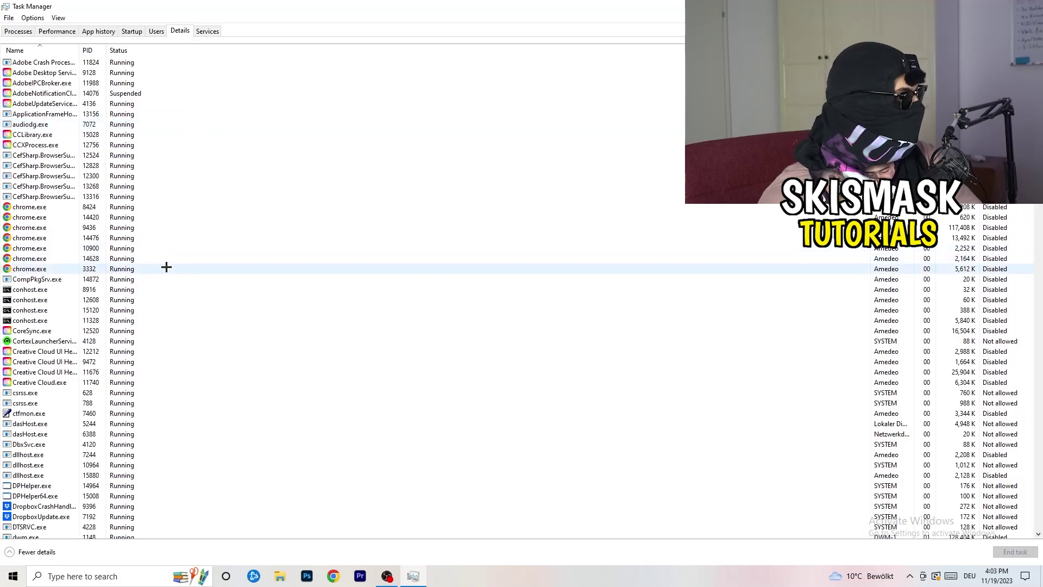
scroll(155, 282, down, 3)
scroll(163, 255, up, 3)
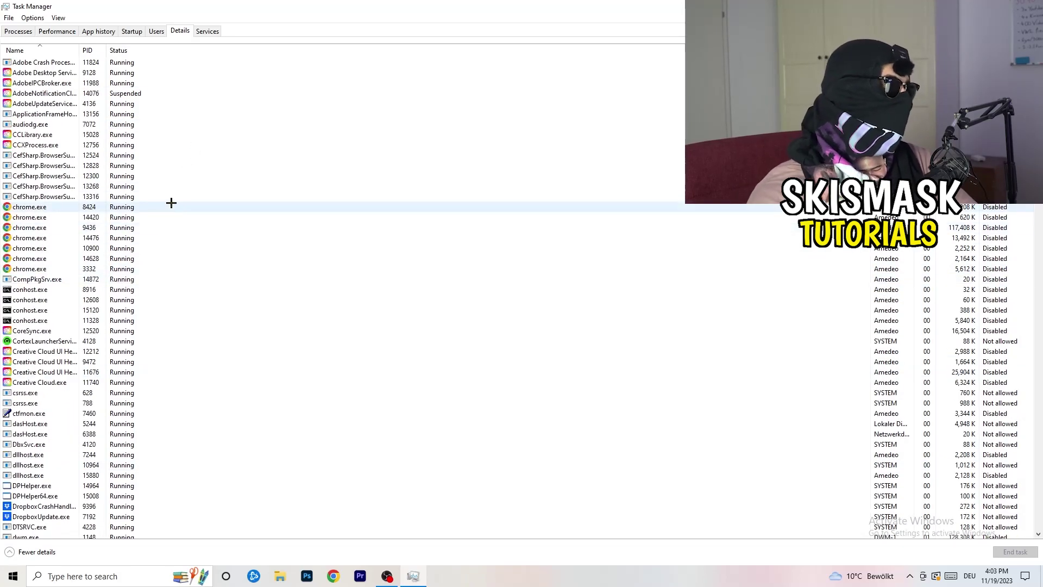
scroll(54, 288, down, 3)
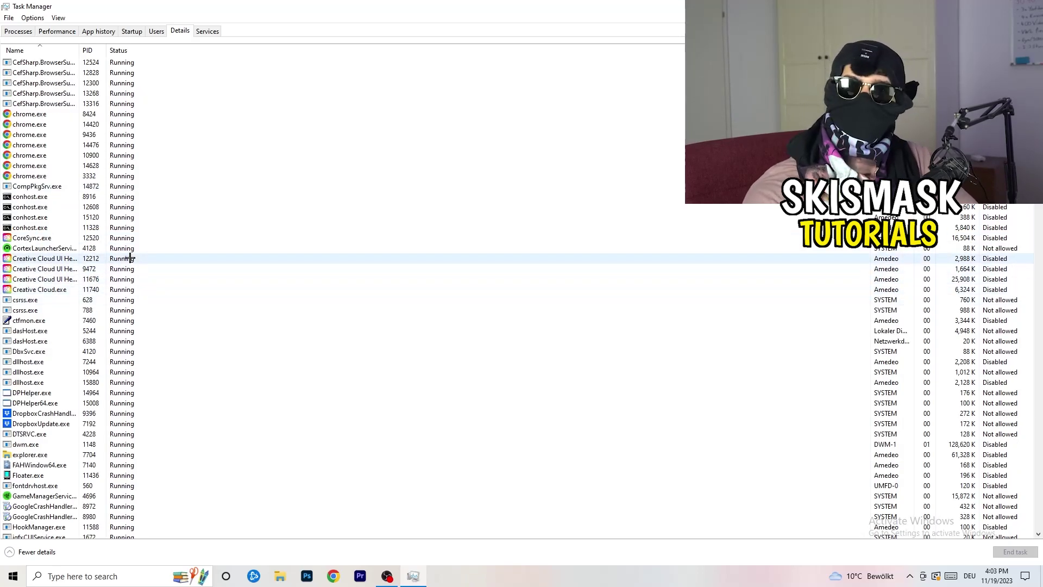
click(43, 279)
right_click(43, 279)
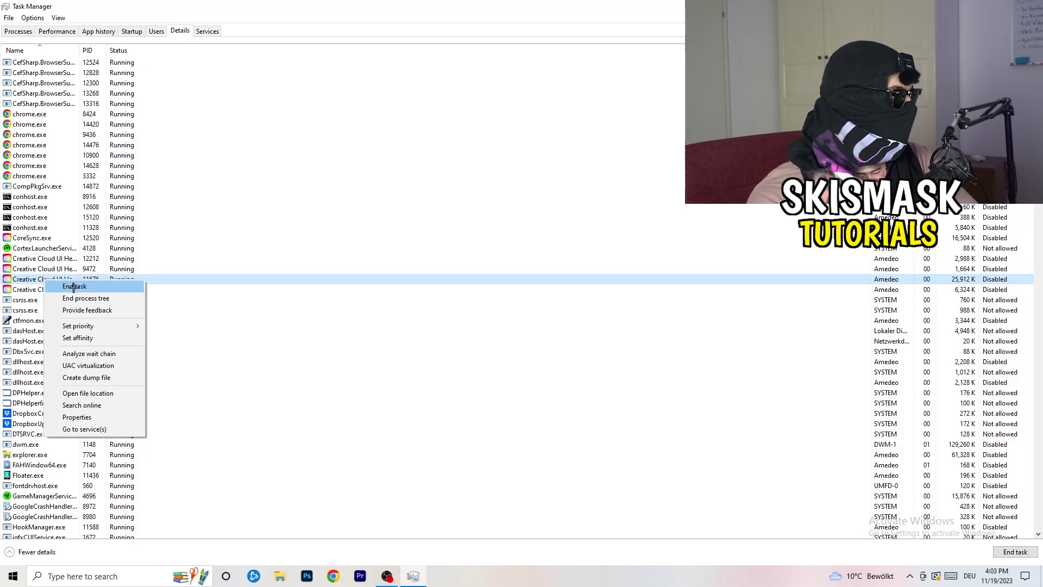
mouse_move(88, 326)
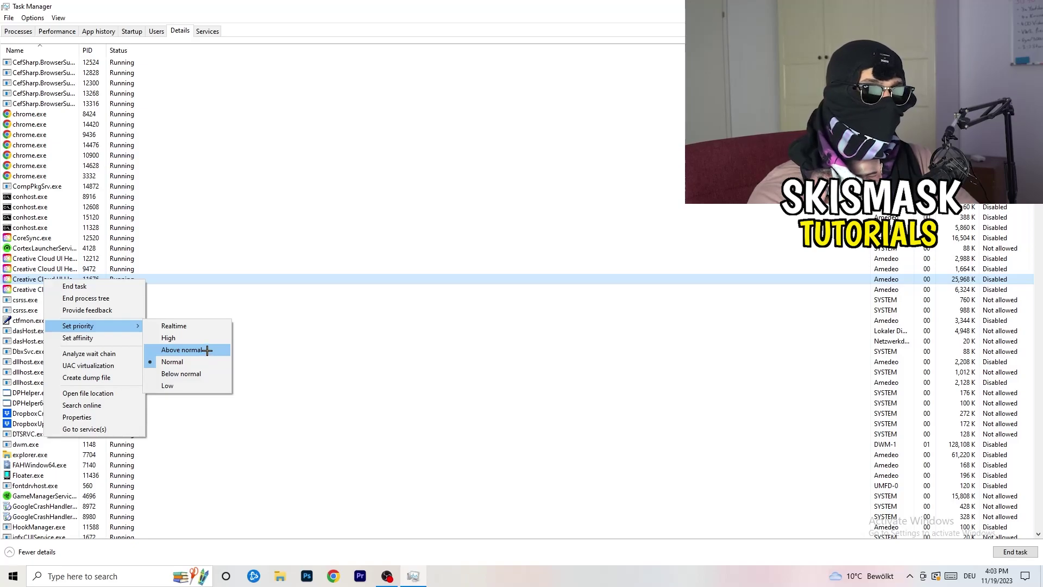
click(142, 35)
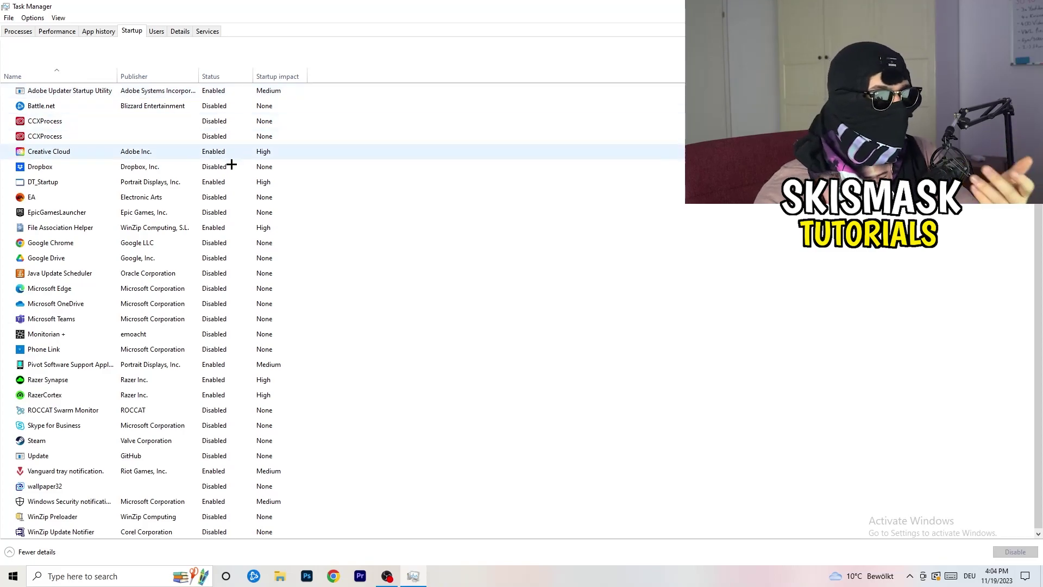
Leave DT_Startup enabled and close Task Manager with Alt+F4
right_click(238, 181)
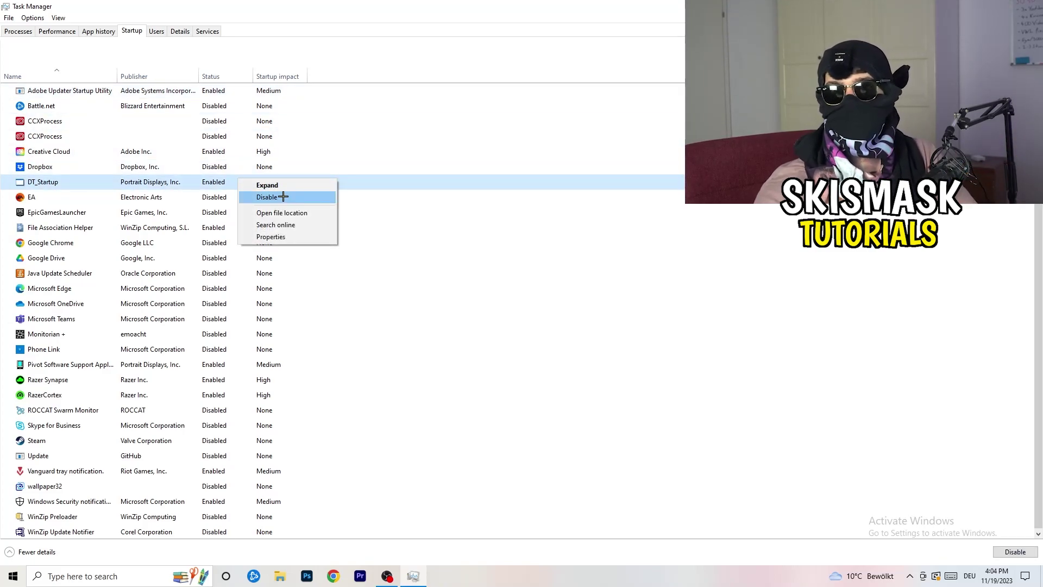
click(610, 36)
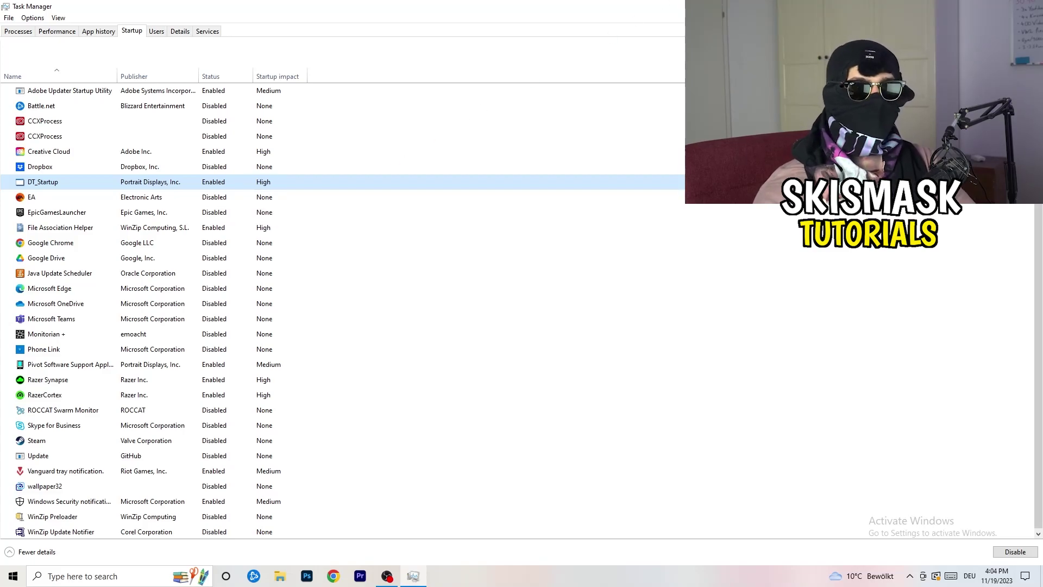
key(alt+F4)
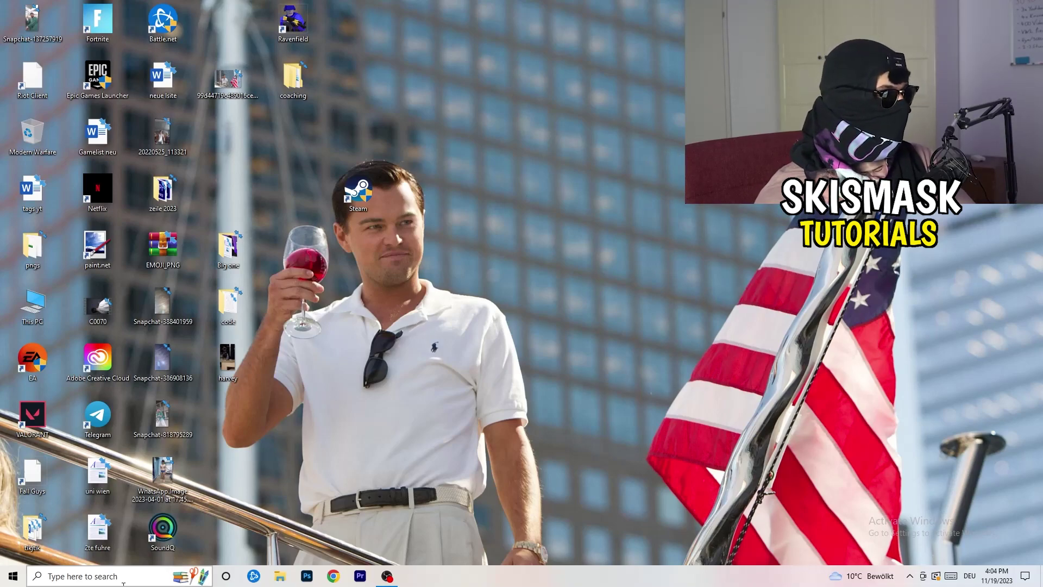
Reopen Windows Settings from the Start menu
click(9, 578)
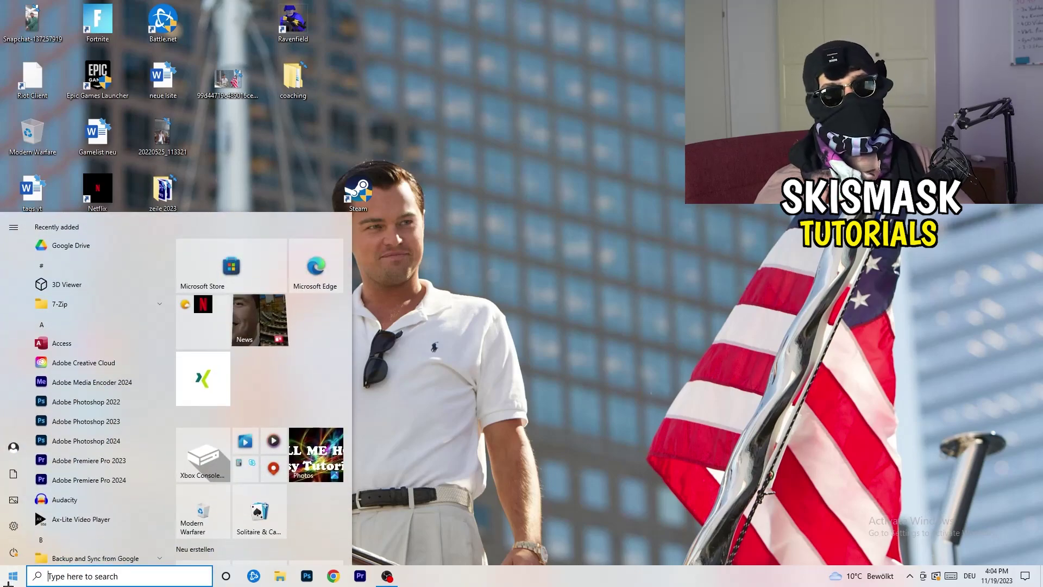
click(10, 532)
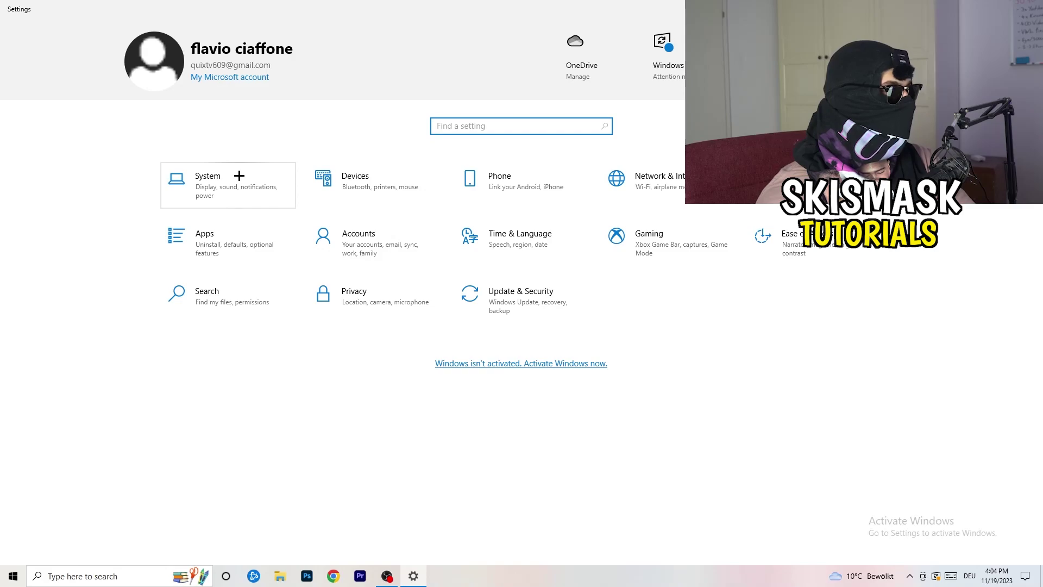
Review System Display settings, keeping scaling at 100% and resolution at 1920 × 1080
click(246, 175)
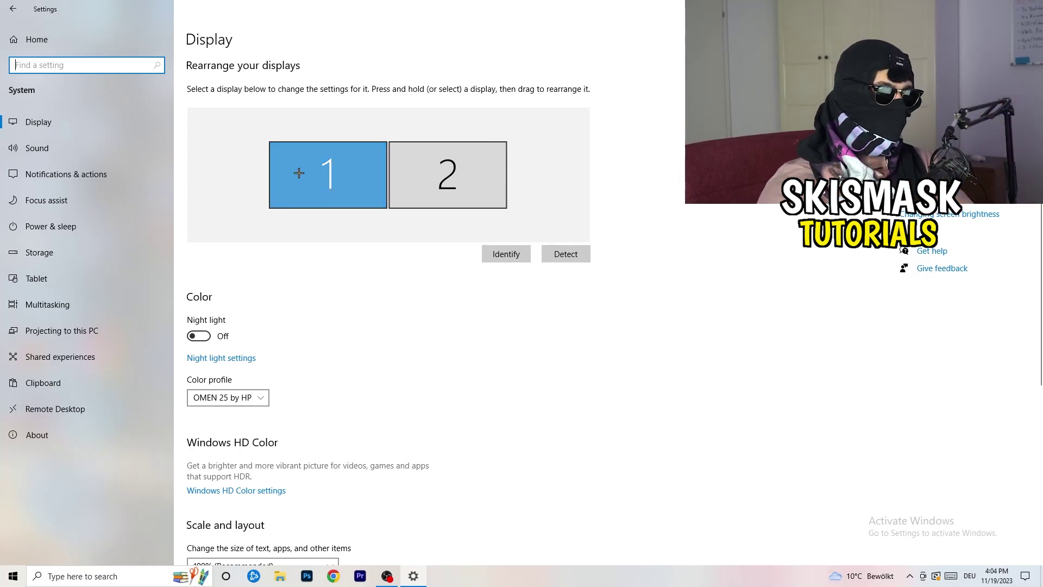
scroll(380, 197, down, 5)
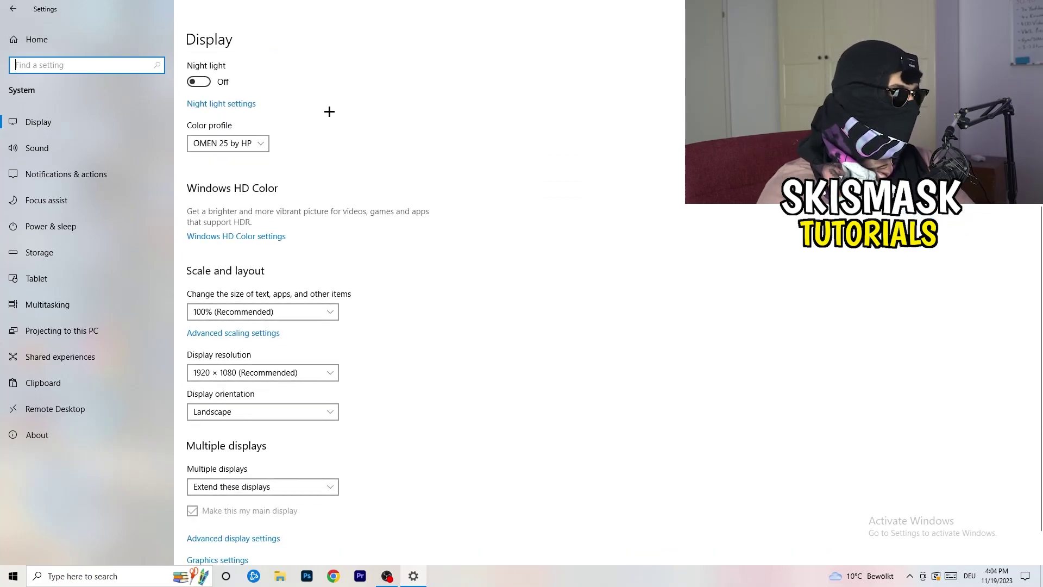
click(296, 312)
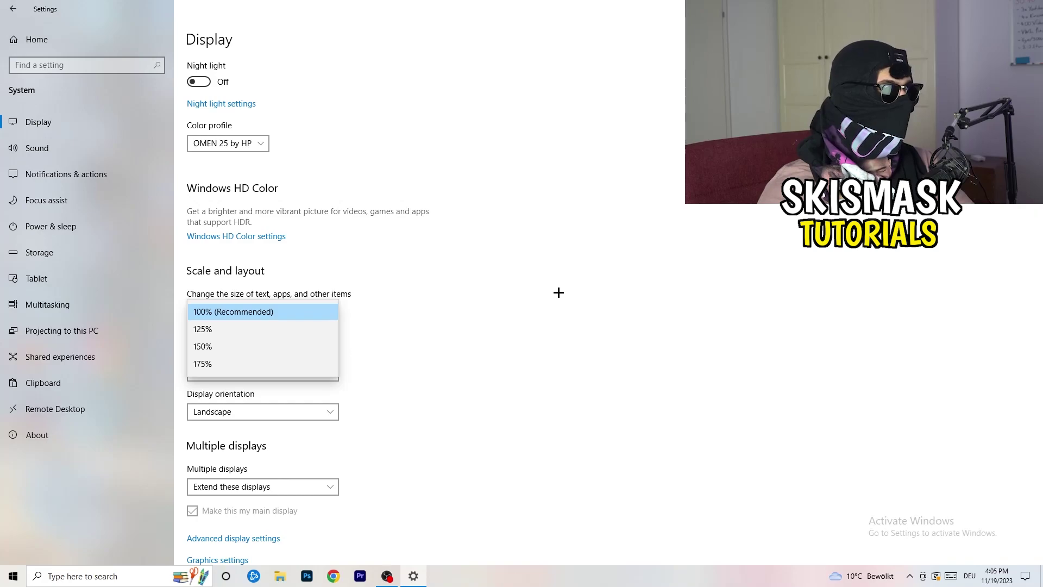
click(546, 289)
scroll(445, 299, down, 1)
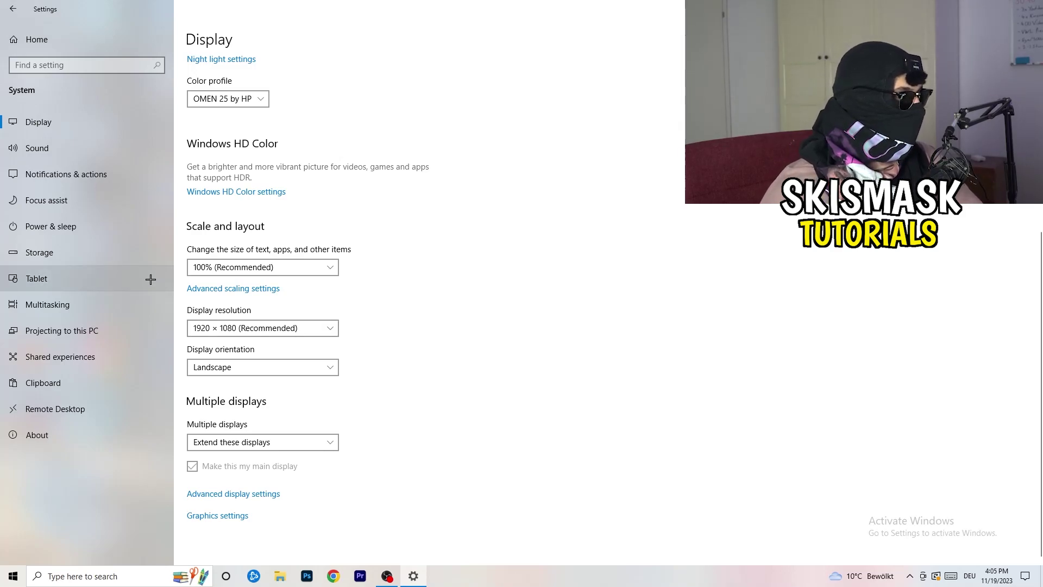
click(81, 230)
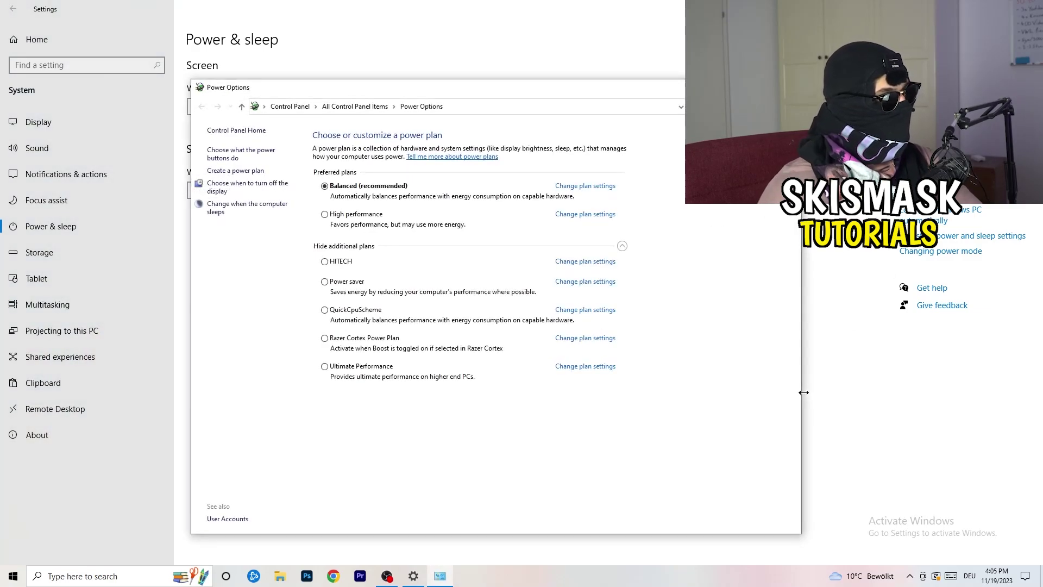
Review the power plans, leaving Balanced active, and close Power Options
click(622, 246)
click(622, 246)
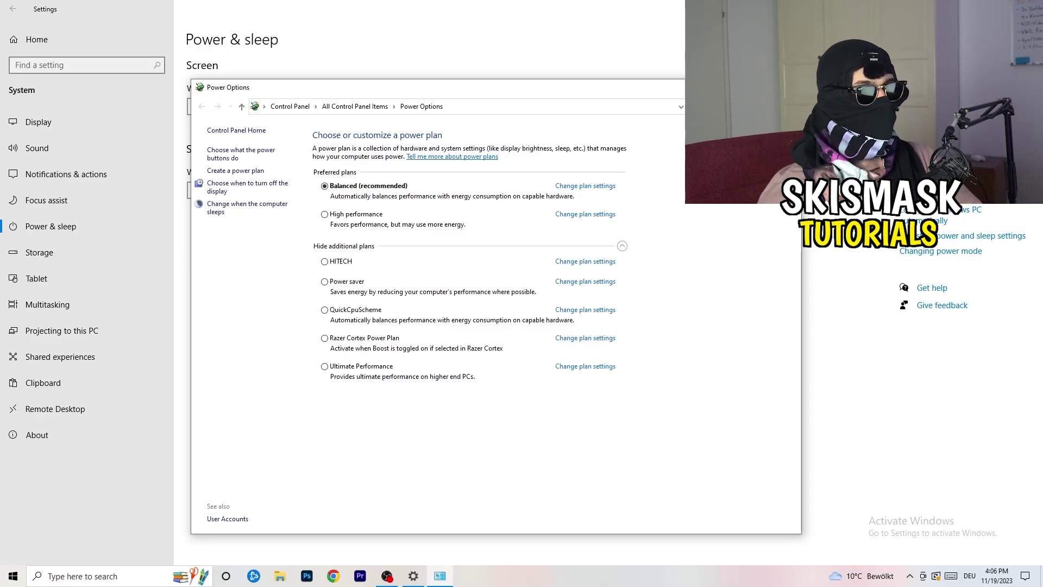
click(788, 87)
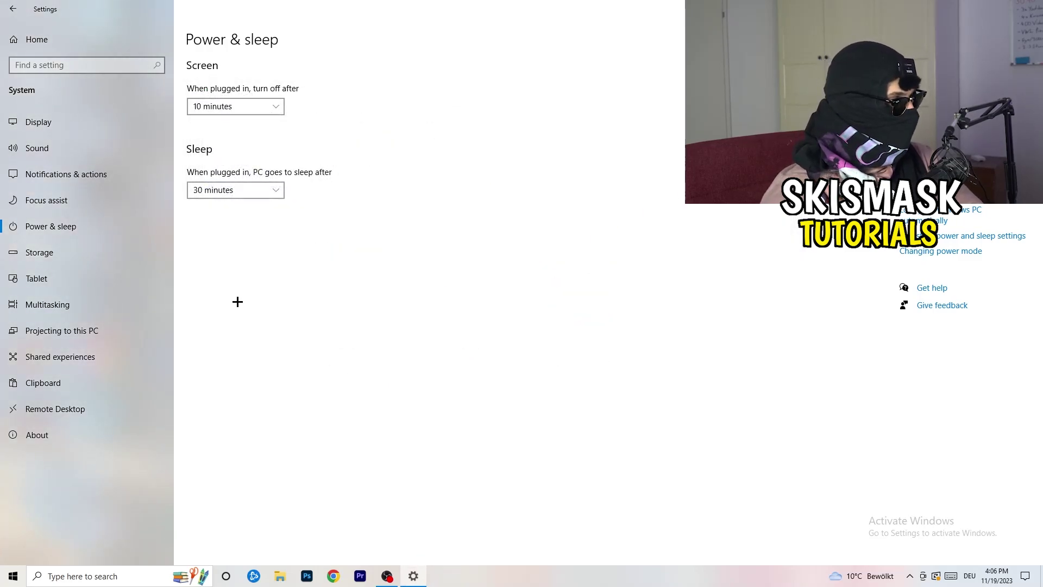
click(71, 260)
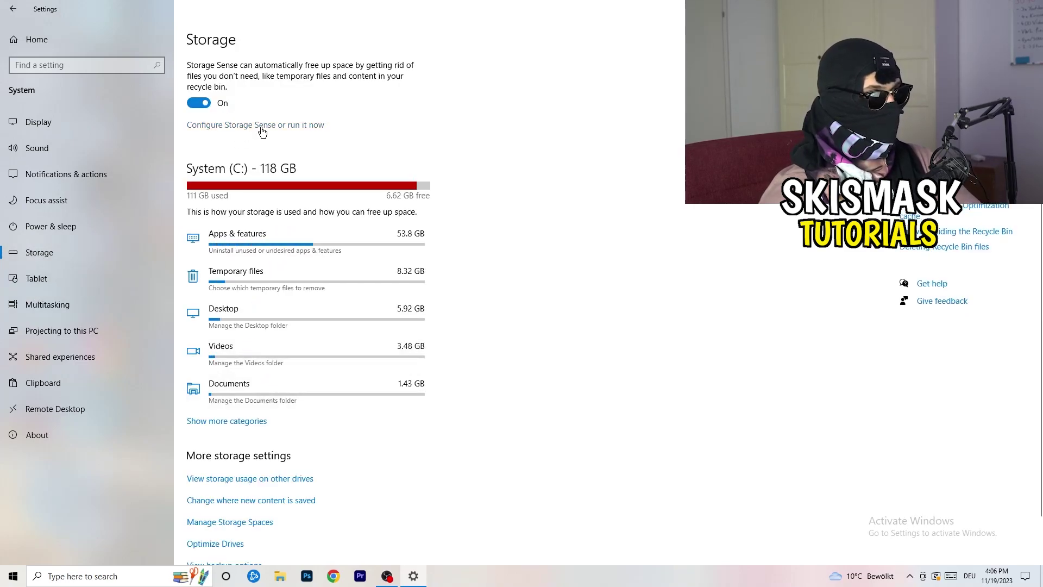
Make Storage Sense delete unused temporary files, keeping the recycle bin period at 14 days
click(262, 127)
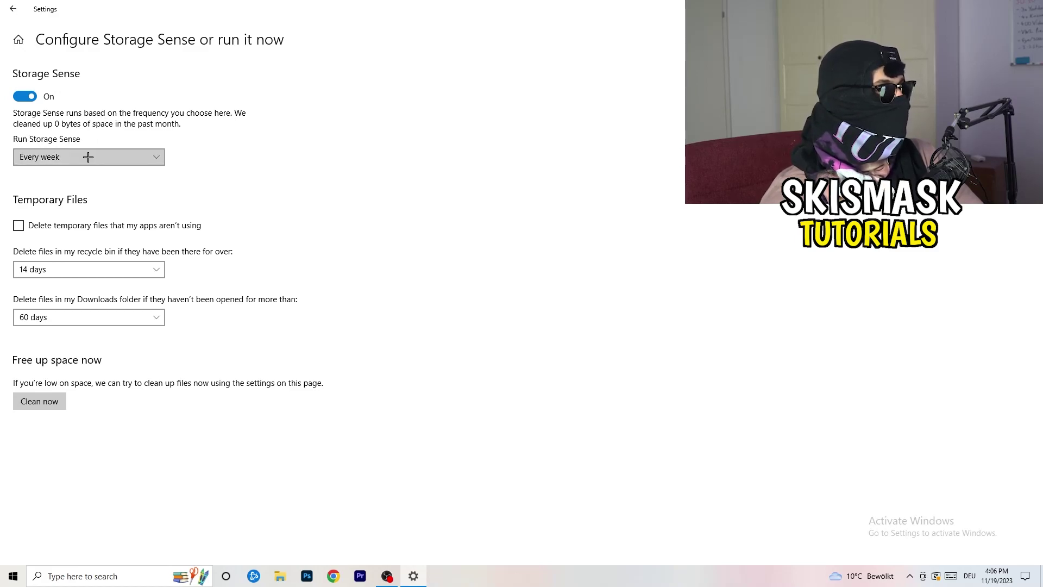
click(63, 226)
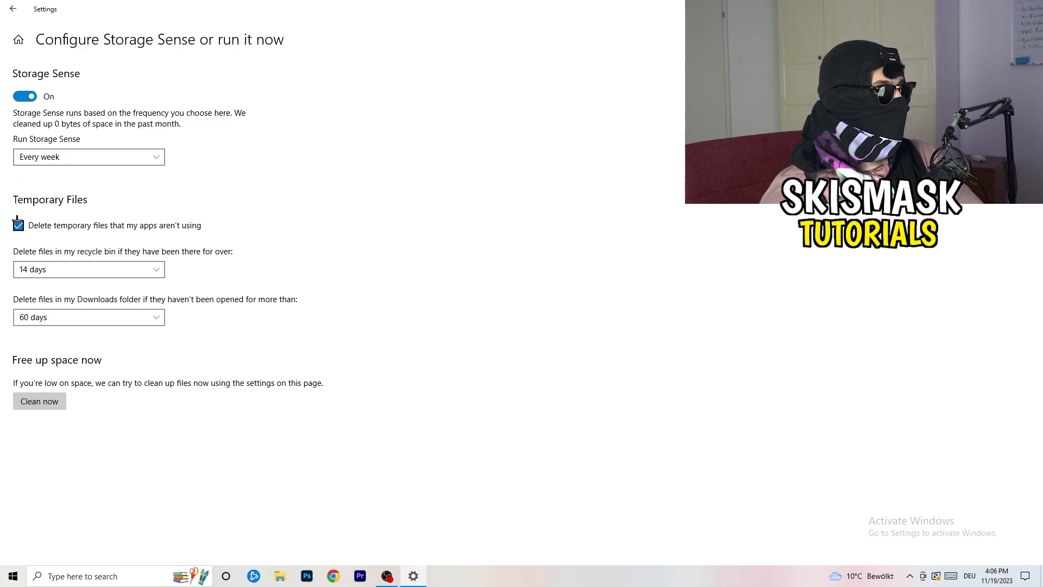
click(80, 270)
click(358, 214)
key(alt+Down)
click(465, 191)
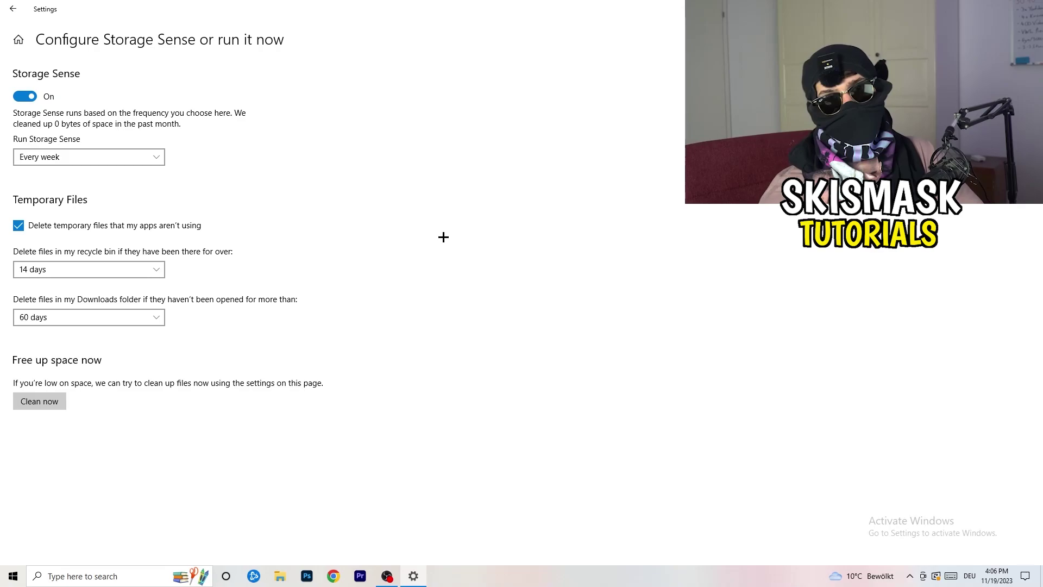
Keep the Downloads cleanup period at 60 days and return to the Settings home page
click(96, 318)
click(95, 318)
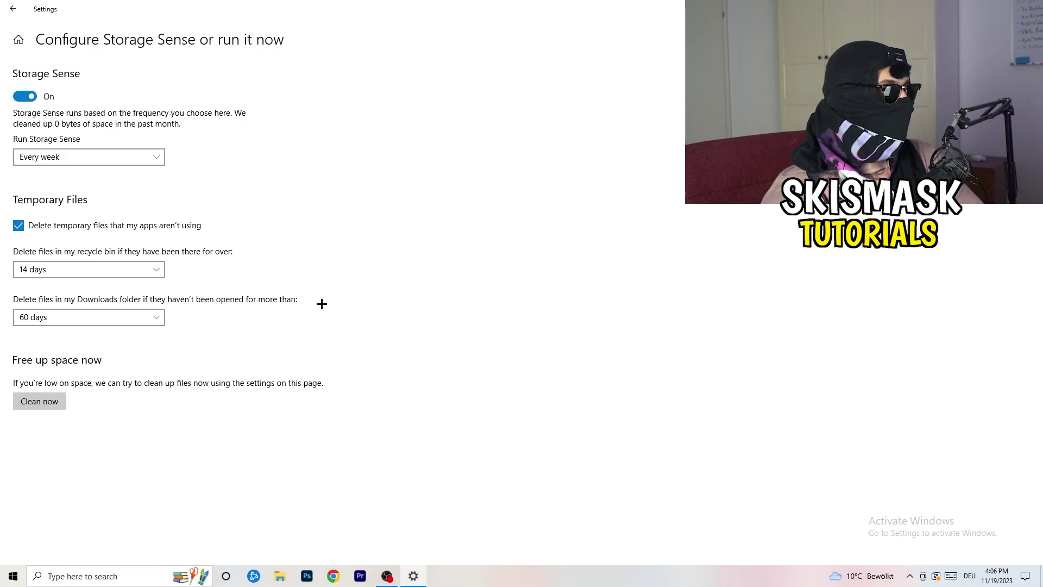
click(106, 325)
click(511, 265)
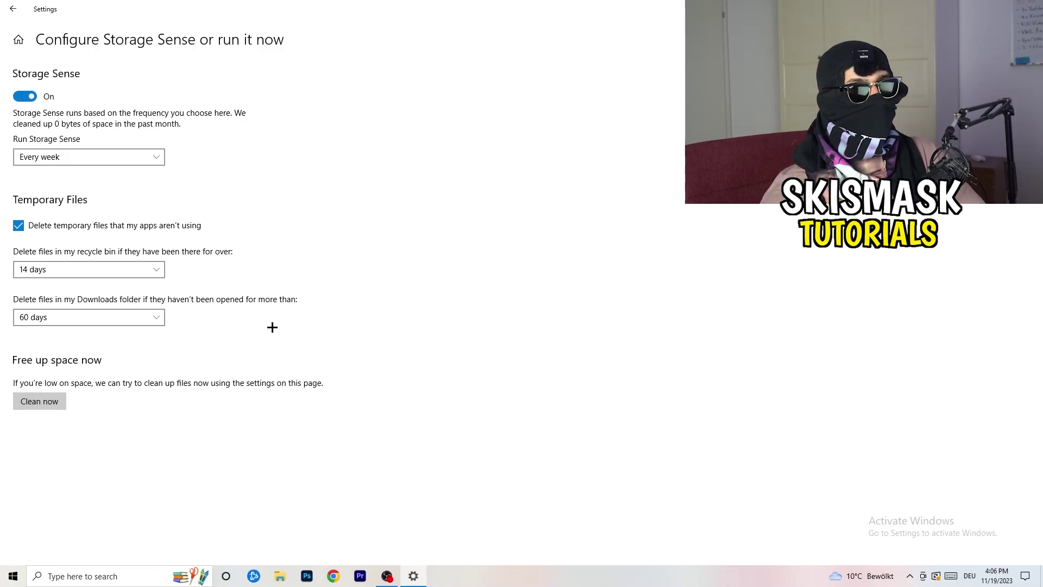
click(11, 11)
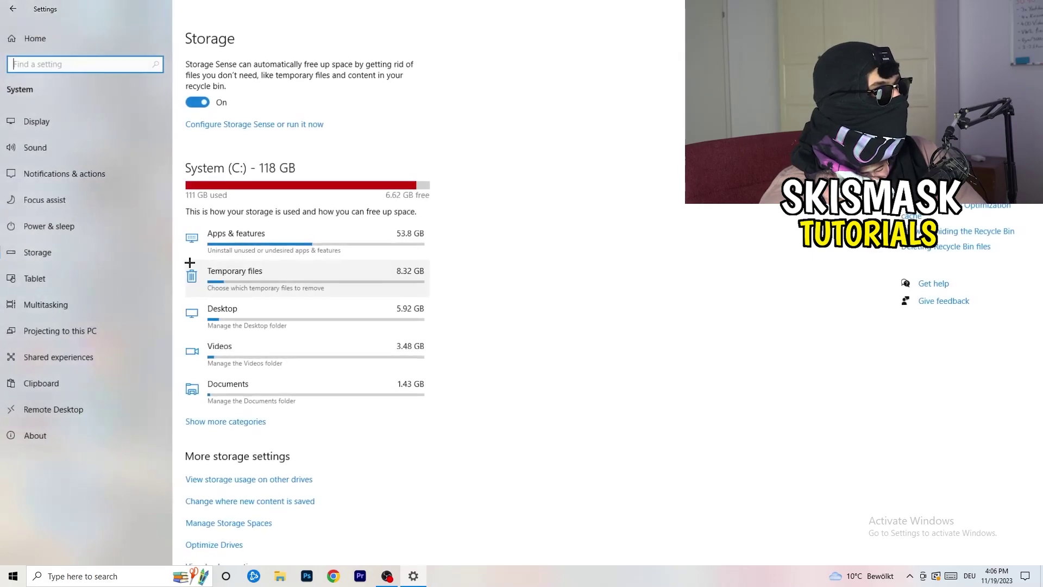
click(13, 9)
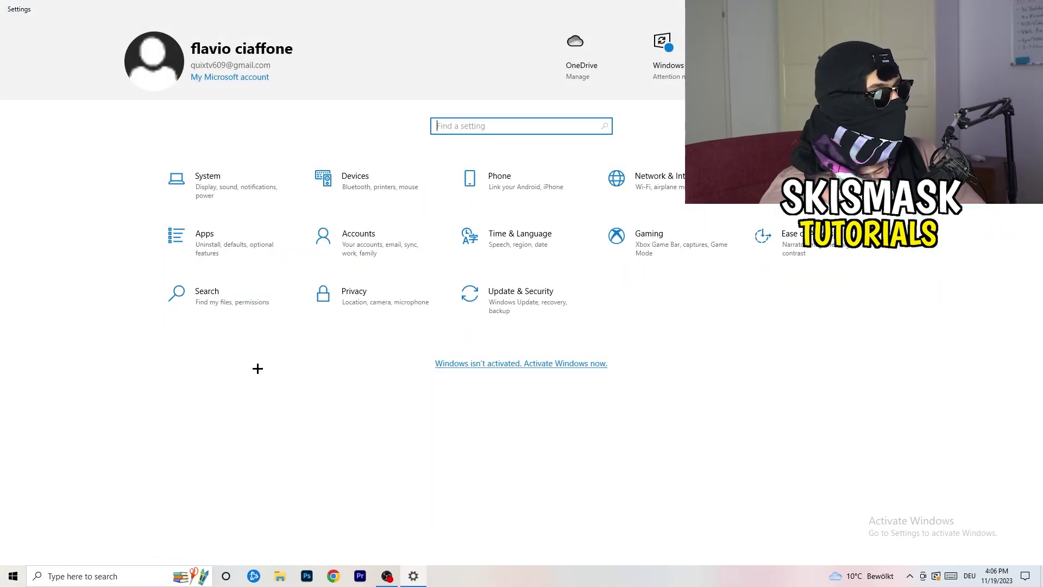
Review the pending restart in Windows Update, then close Settings
click(514, 305)
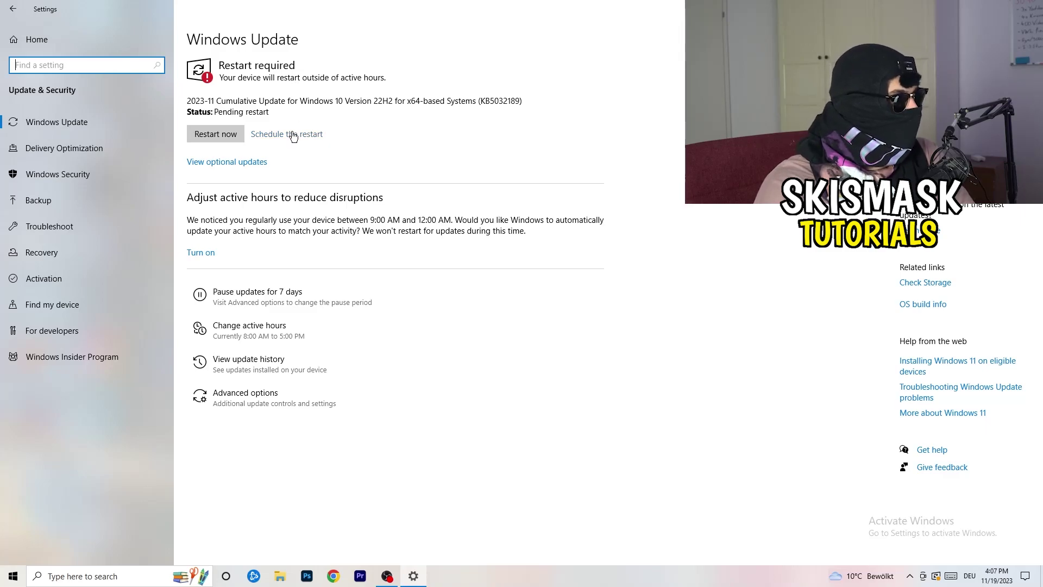
click(1030, 8)
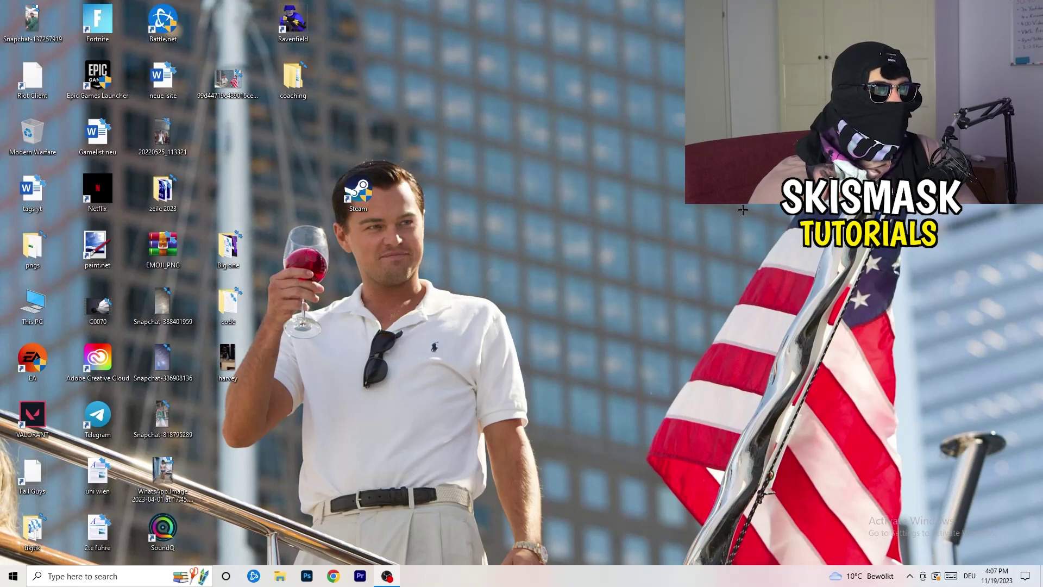
right_click(632, 230)
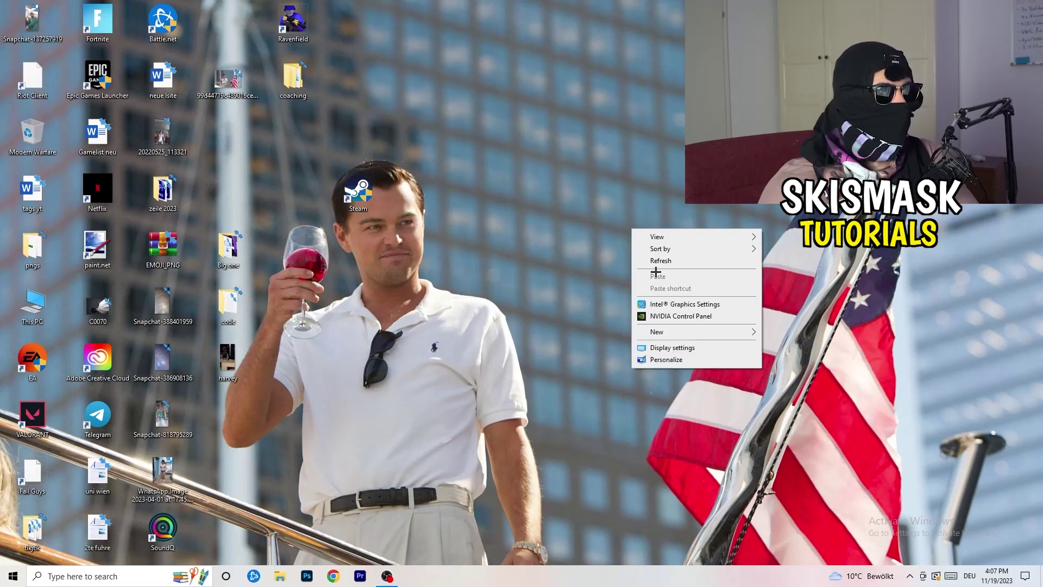
Launch NVIDIA Control Panel from the desktop menu, confirming 1920 × 1080 at 60Hz
click(696, 317)
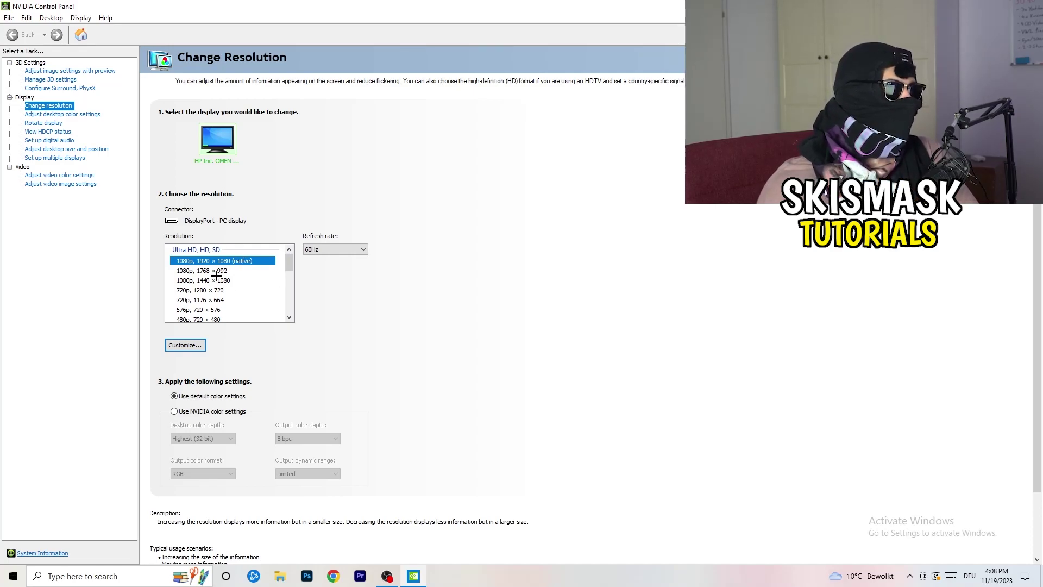
click(57, 72)
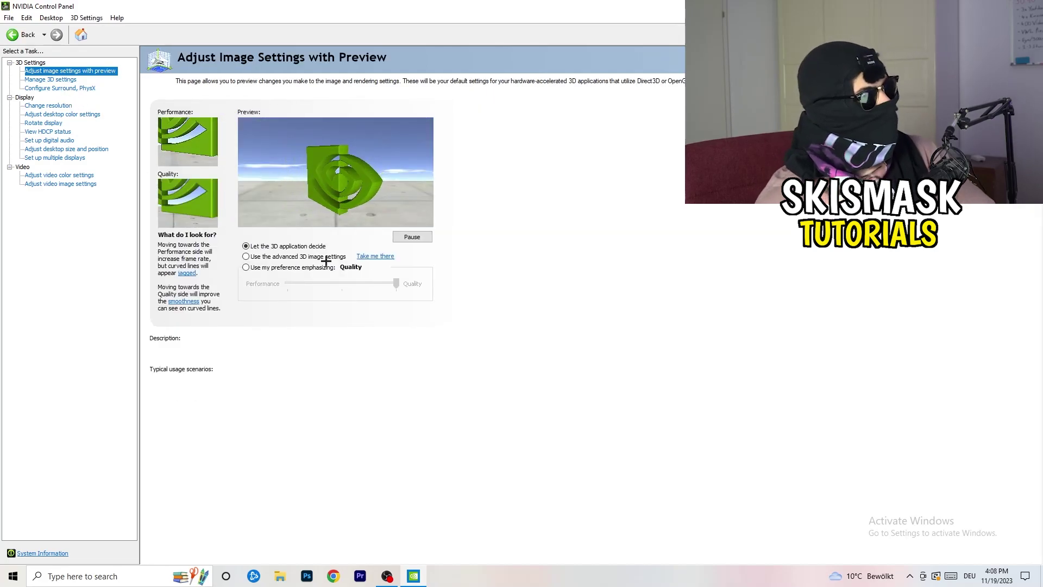
Keep the 3D image setting on 'Let the 3D application decide' and close NVIDIA Control Panel
mouse_move(326, 260)
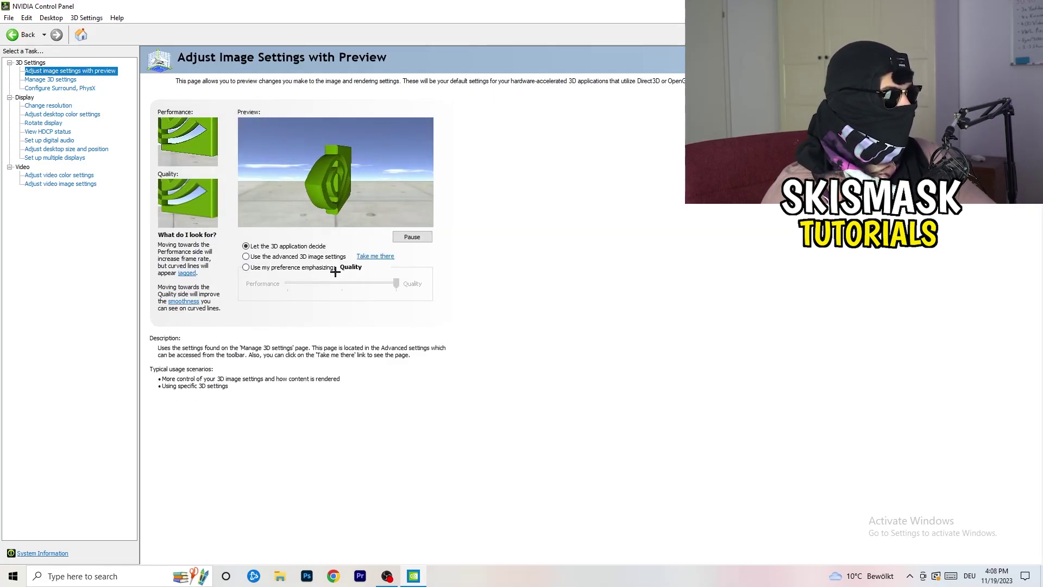
mouse_move(276, 267)
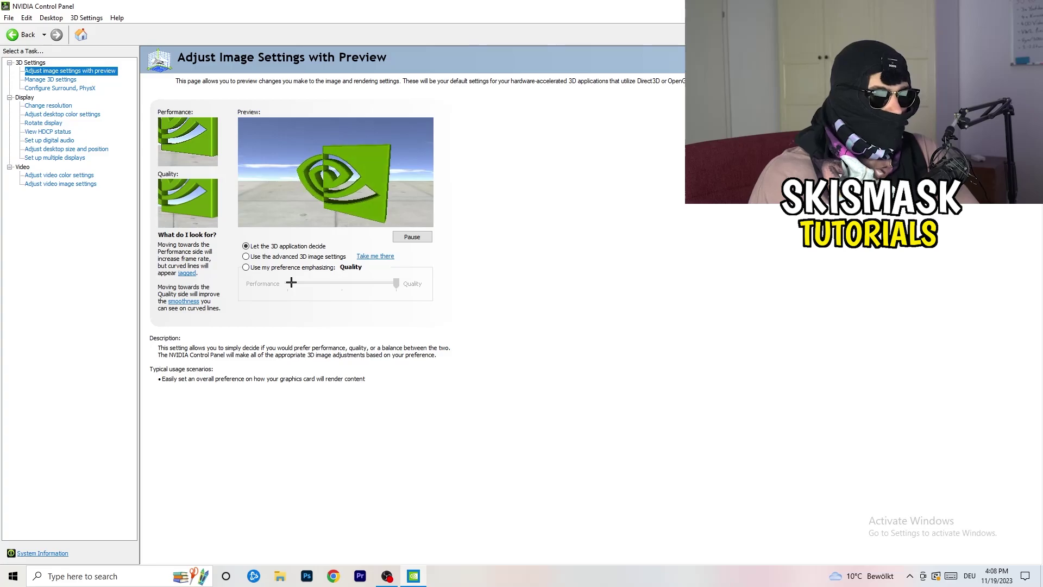
key(alt+F4)
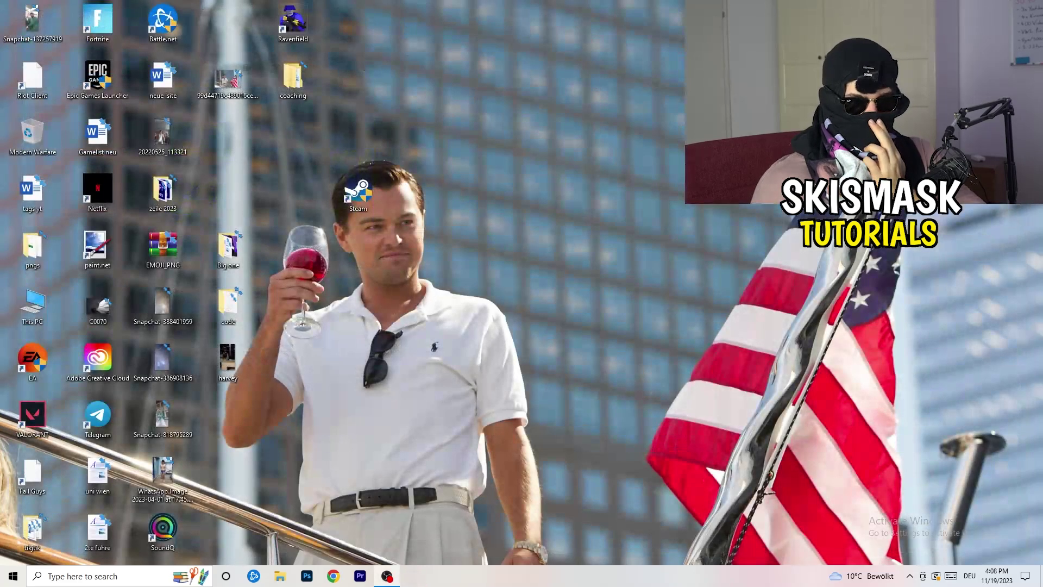